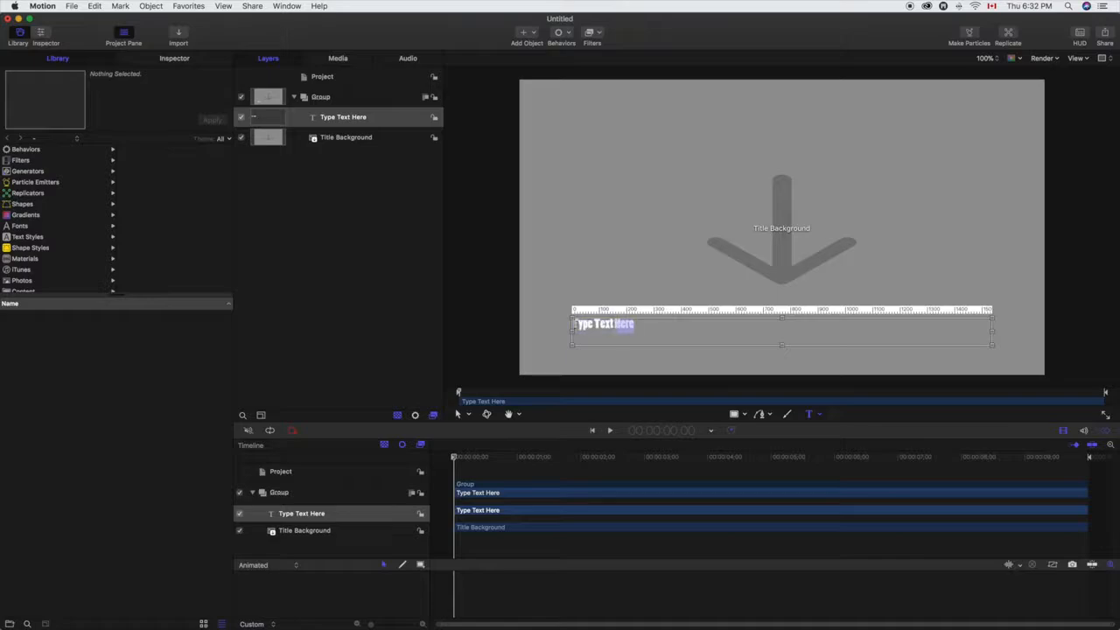
Step: Replace the placeholder title text with "MOTION TUTORIALS" and centre its alignment
{"action": "type", "text": "Mo"}
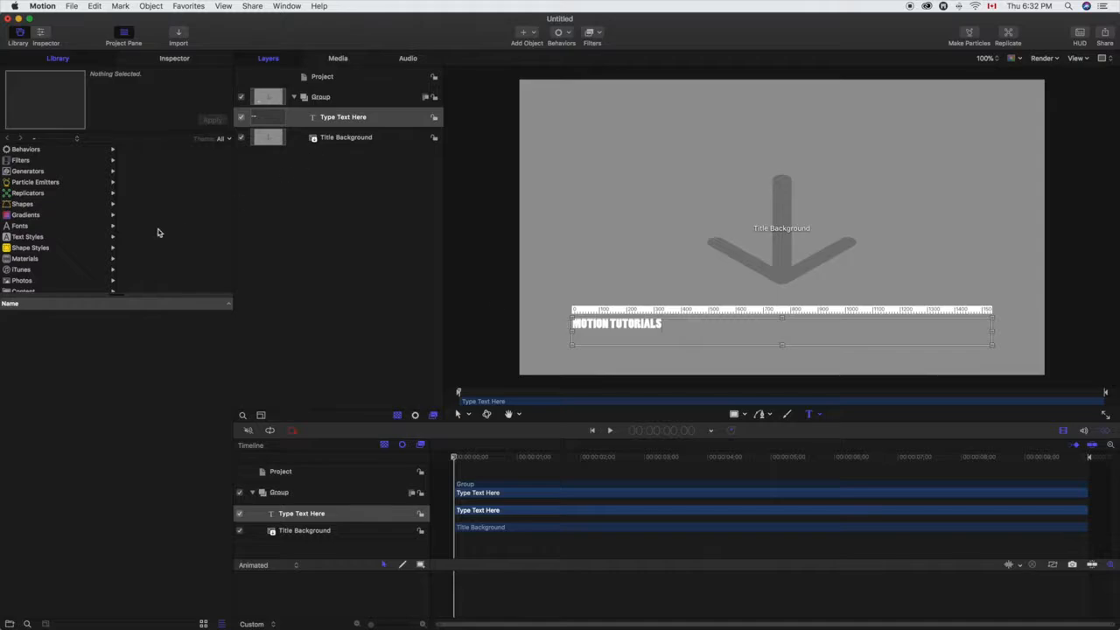
{"action": "left_click", "coordinate": [173, 58]}
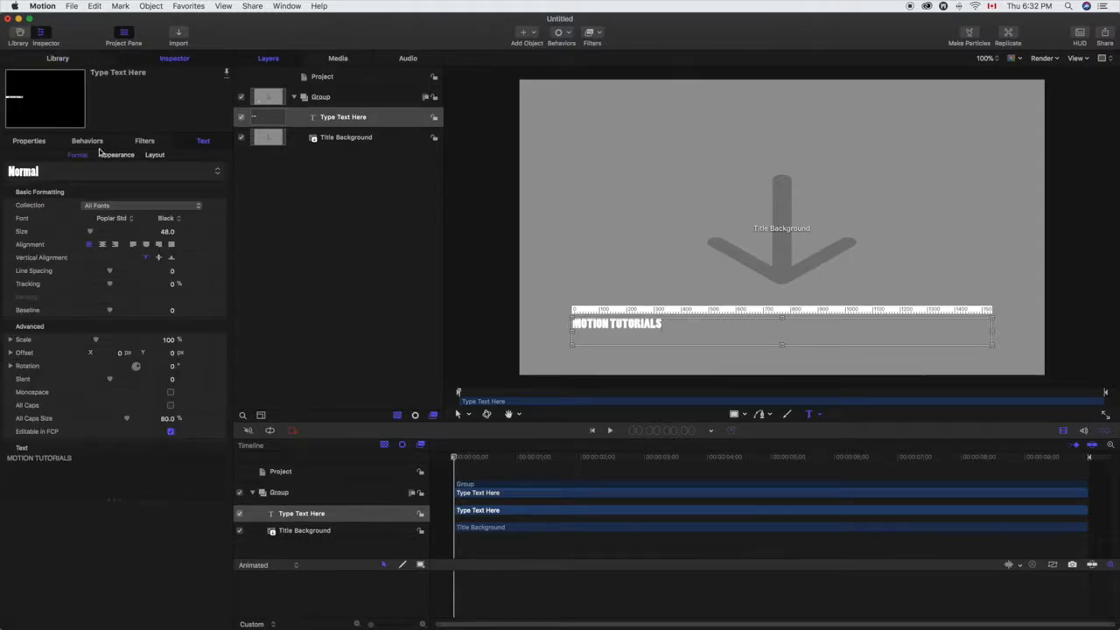
{"action": "left_click", "coordinate": [103, 245]}
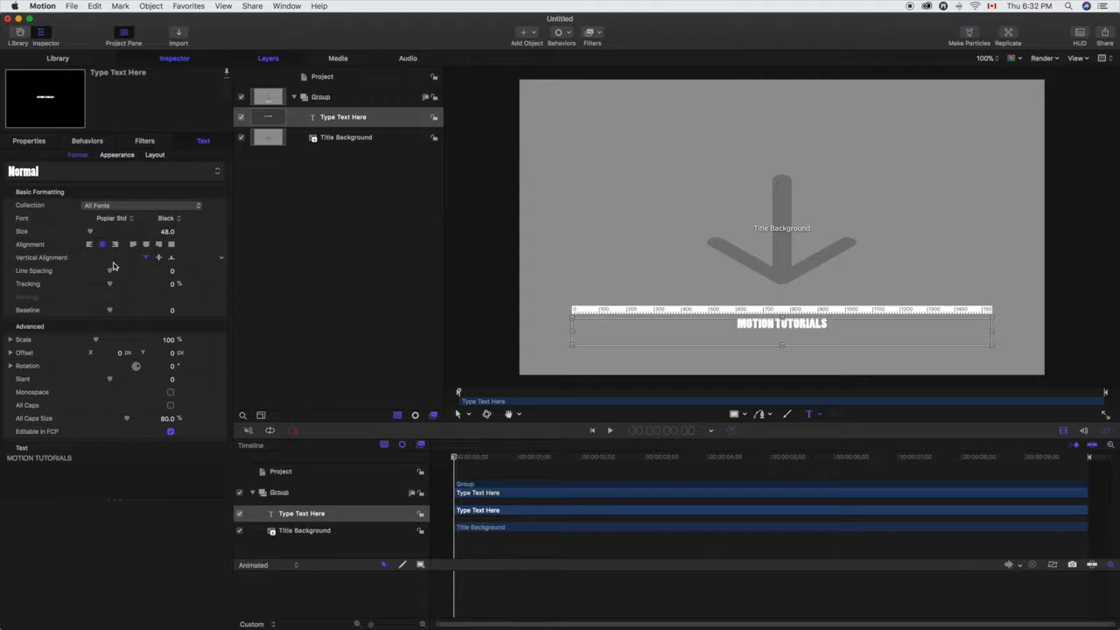
Step: Enlarge the title text to size 175 and move it to the centre of the canvas
{"action": "left_click_drag", "start_coordinate": [90, 231], "coordinate": [115, 233]}
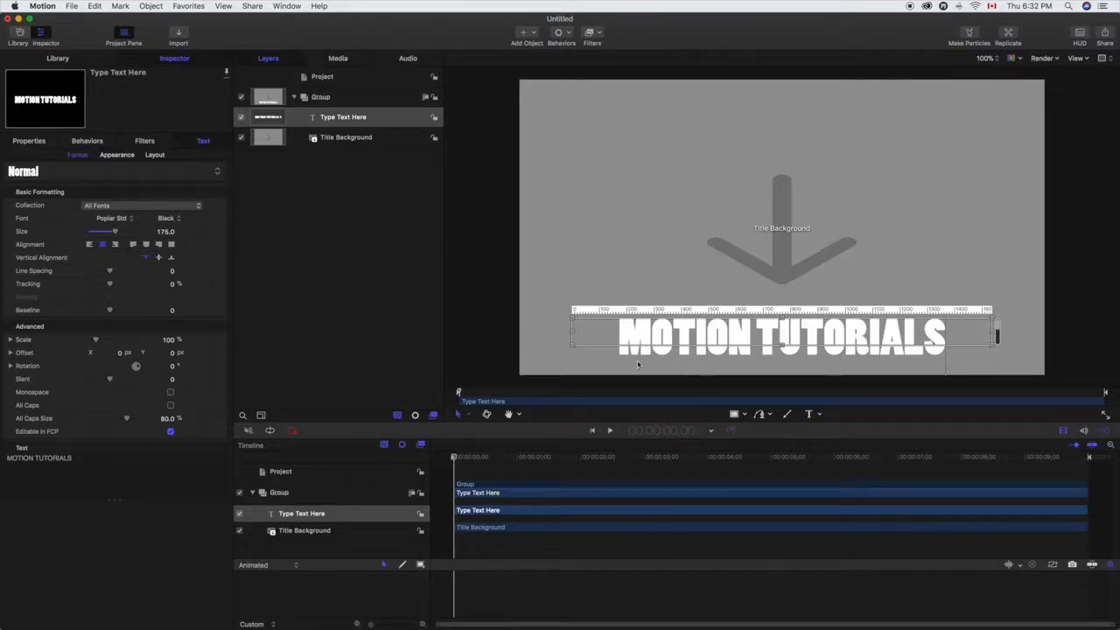
{"action": "left_click_drag", "start_coordinate": [765, 330], "coordinate": [782, 222]}
{"action": "left_click", "coordinate": [685, 313]}
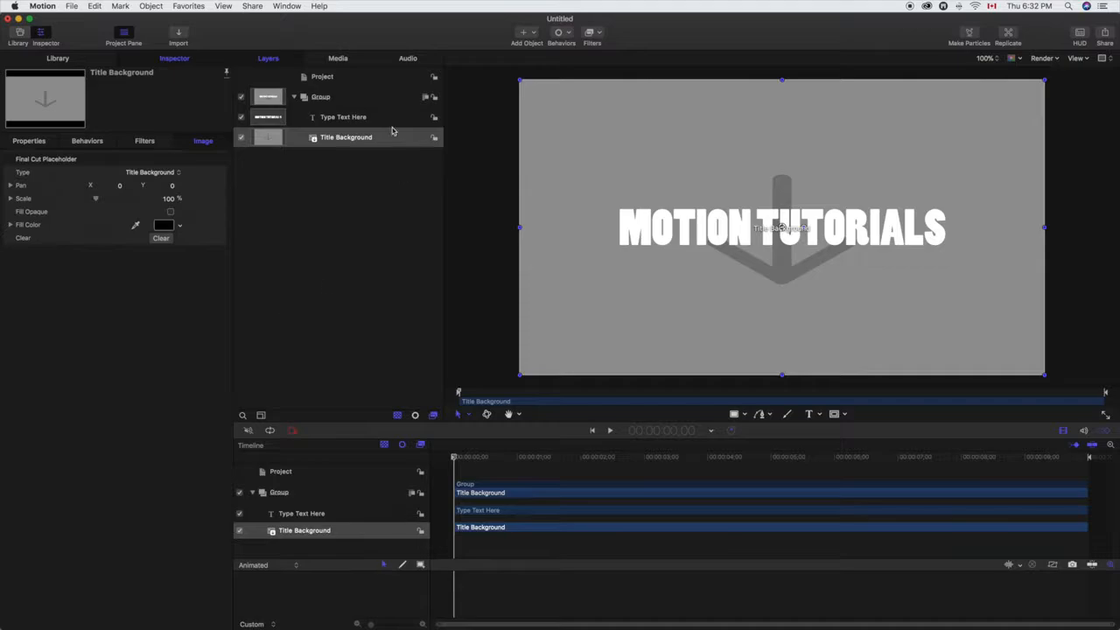
Step: Import Ink09_Blue60fps.mp4 from Downloads and place its layer between the title text and Title Background
{"action": "left_click", "coordinate": [72, 6]}
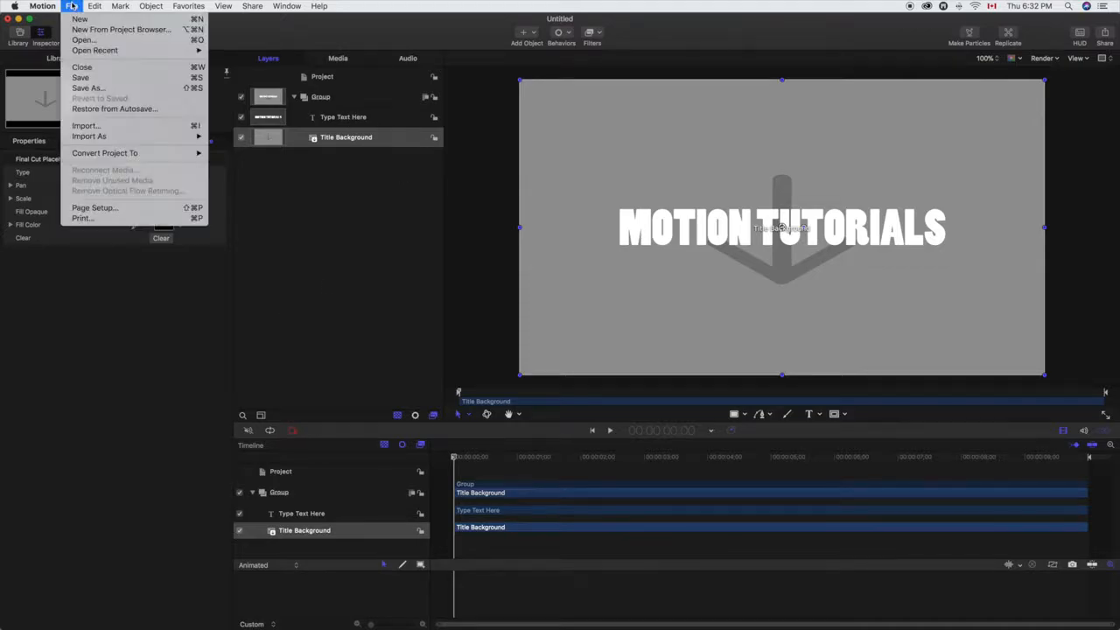
{"action": "left_click", "coordinate": [87, 127]}
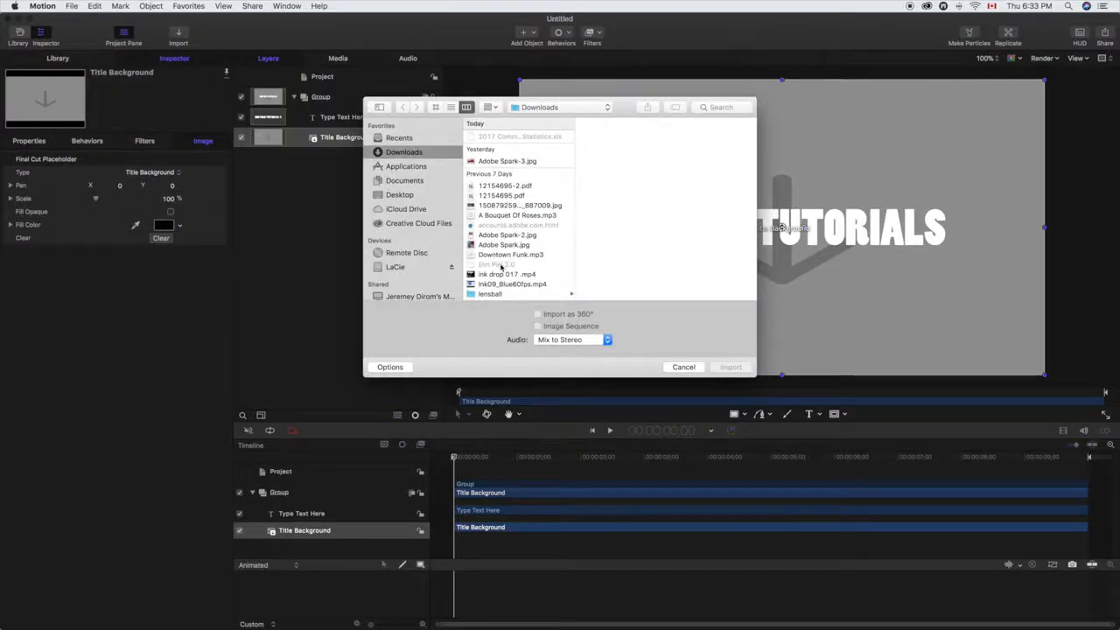
{"action": "left_click", "coordinate": [508, 283]}
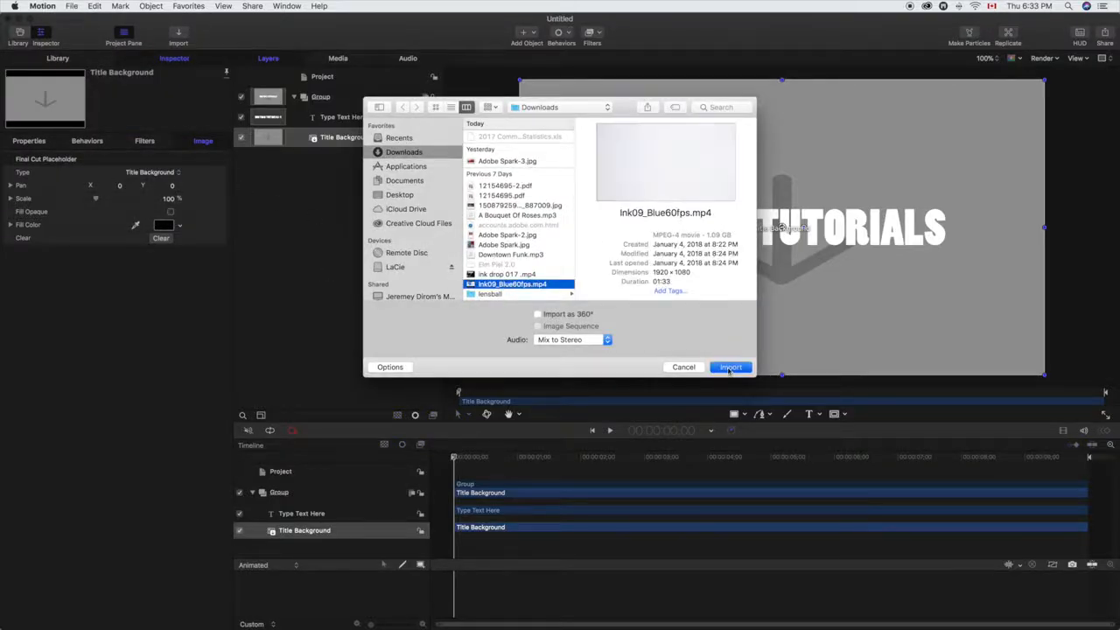
{"action": "left_click", "coordinate": [730, 367]}
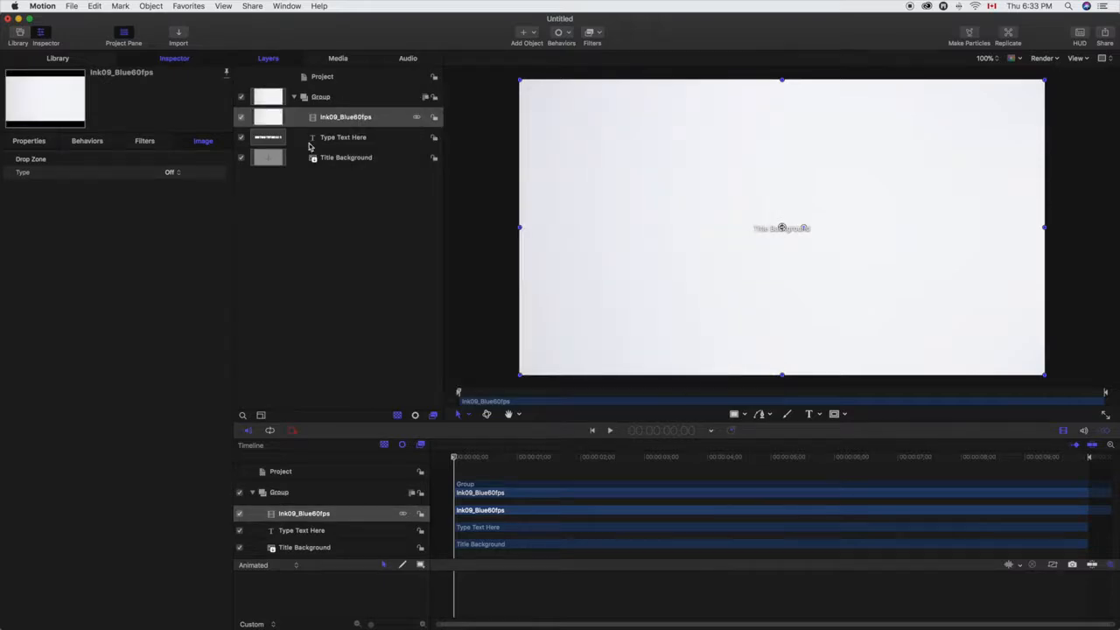
{"action": "left_click_drag", "start_coordinate": [324, 125], "coordinate": [354, 147]}
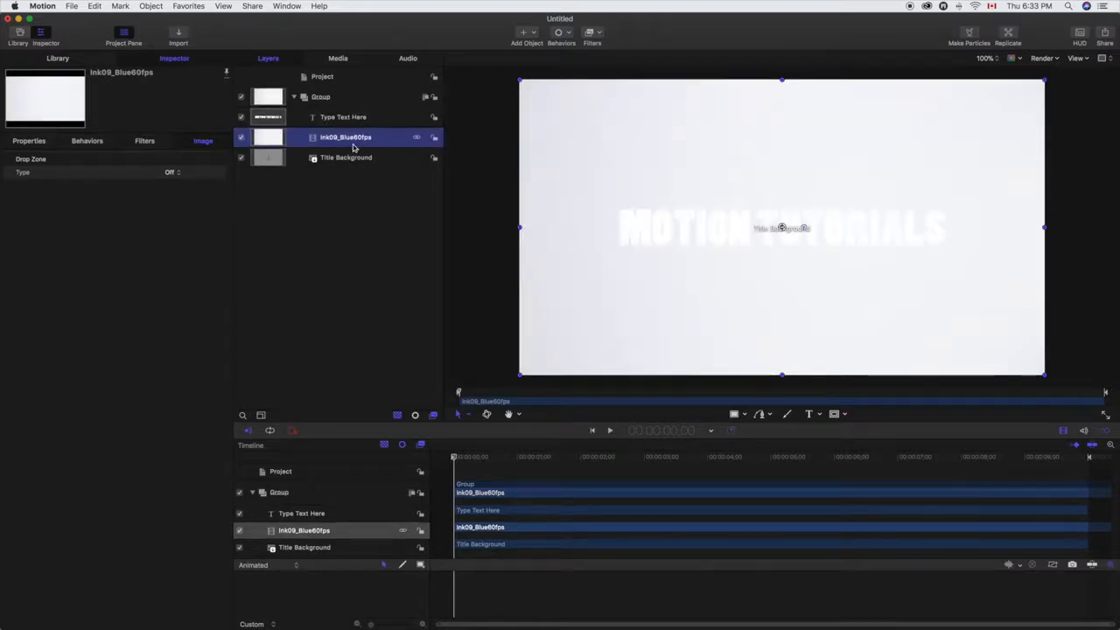
Step: Shift the ink clip earlier in the timeline so the blue ink is already entering the frame at the project start
{"action": "mouse_move", "coordinate": [458, 462]}
{"action": "left_mouse_down"}
{"action": "mouse_move", "coordinate": [1083, 453]}
{"action": "mouse_move", "coordinate": [435, 458]}
{"action": "left_mouse_up"}
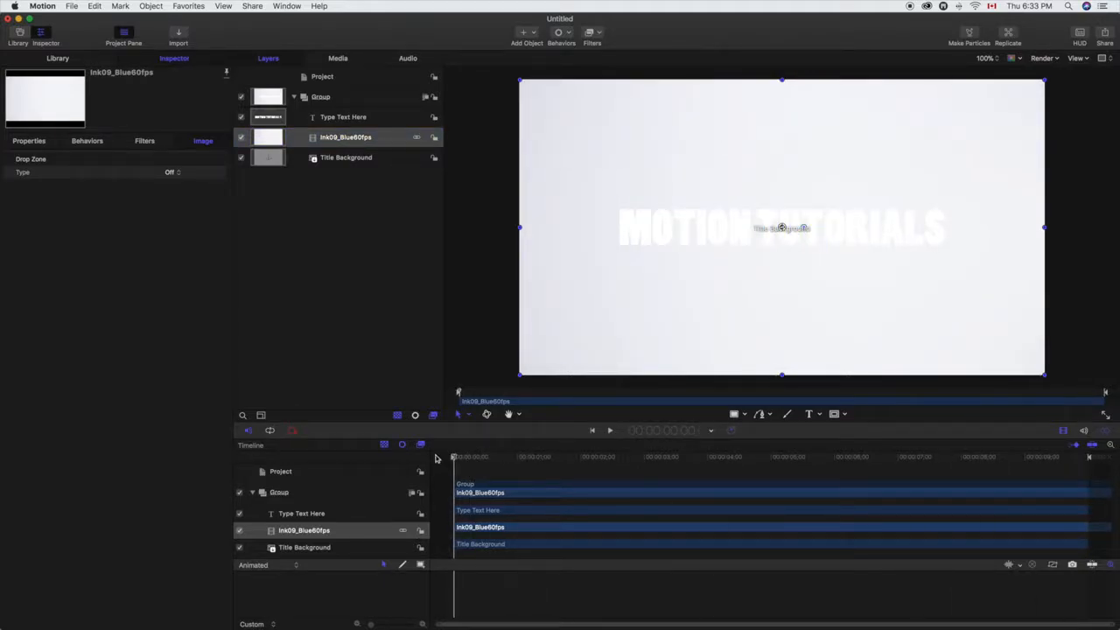
{"action": "left_click_drag", "start_coordinate": [561, 497], "coordinate": [410, 481]}
{"action": "left_click_drag", "start_coordinate": [581, 497], "coordinate": [508, 487]}
{"action": "mouse_move", "coordinate": [455, 456]}
{"action": "left_mouse_down"}
{"action": "mouse_move", "coordinate": [778, 460]}
{"action": "mouse_move", "coordinate": [958, 475]}
{"action": "mouse_move", "coordinate": [416, 486]}
{"action": "left_mouse_up"}
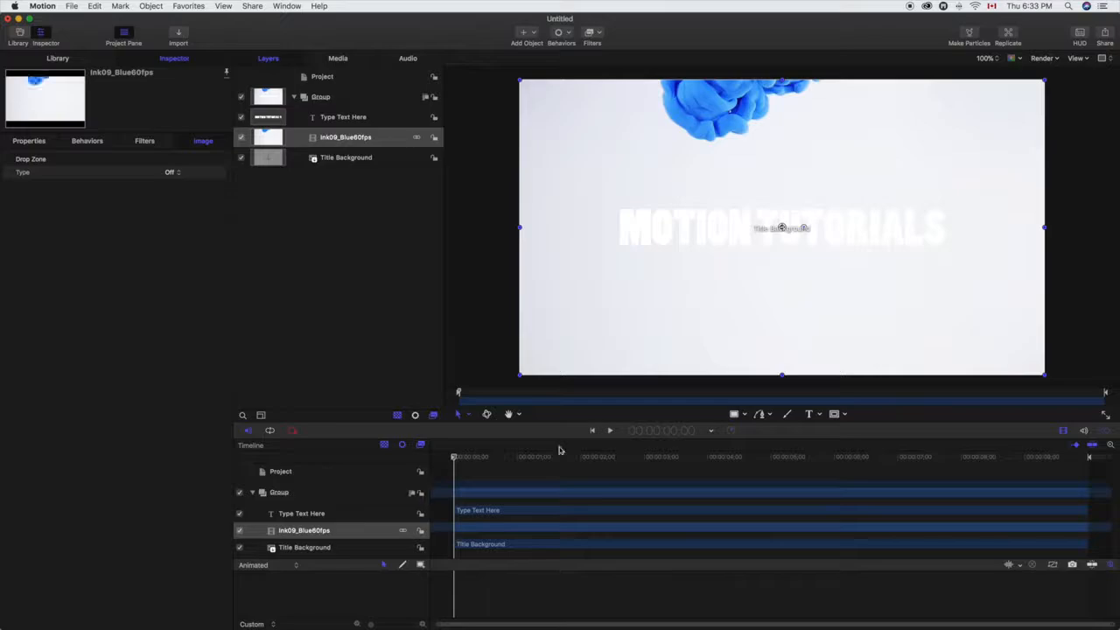
Step: Apply the Keyer filter to the ink clip and lower its Strength to 0%
{"action": "left_click", "coordinate": [601, 33]}
{"action": "mouse_move", "coordinate": [657, 216]}
{"action": "left_click", "coordinate": [751, 215]}
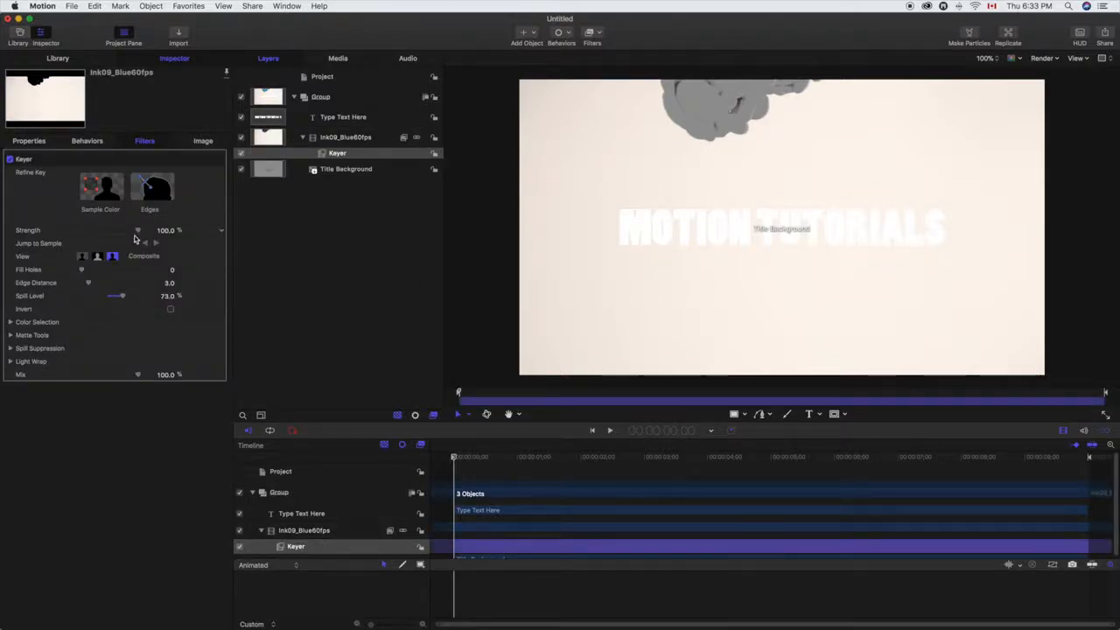
{"action": "left_click_drag", "start_coordinate": [139, 230], "coordinate": [41, 232]}
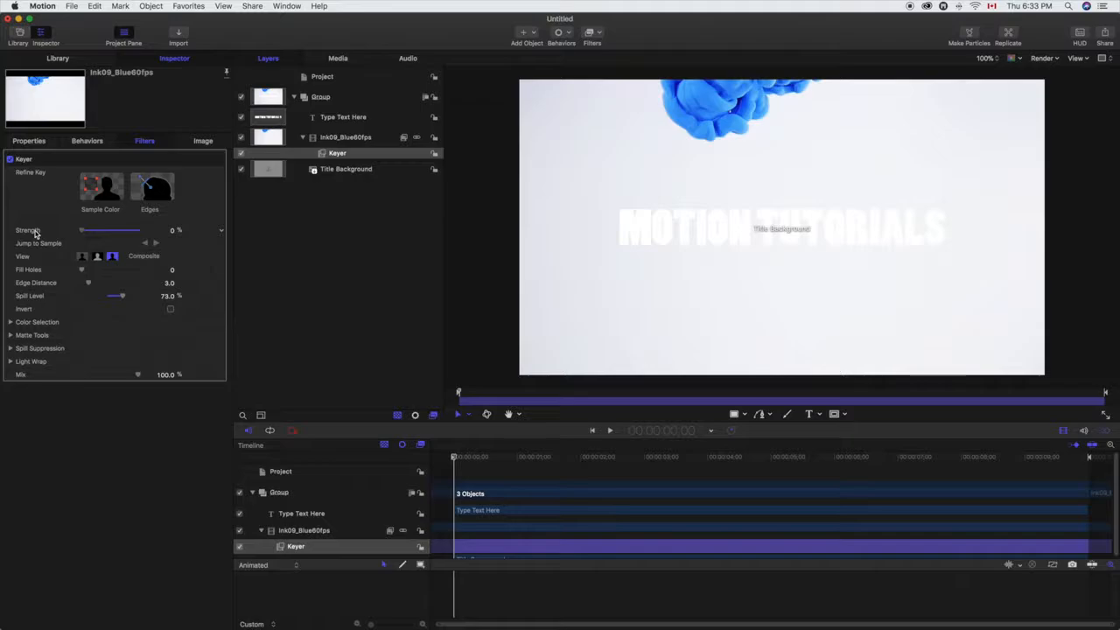
Step: Key out the ink clip's white background by sampling an upper-left area and a larger right-hand area, and scrub through the result
{"action": "left_click", "coordinate": [87, 192]}
{"action": "left_click_drag", "start_coordinate": [570, 120], "coordinate": [619, 164]}
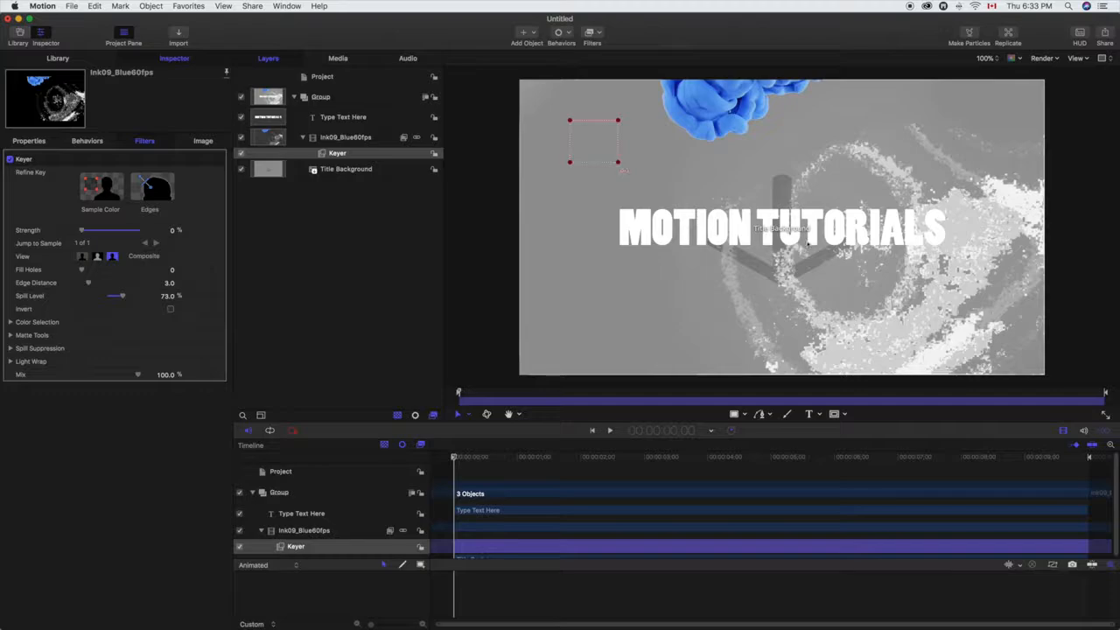
{"action": "left_click", "coordinate": [88, 183]}
{"action": "left_click_drag", "start_coordinate": [902, 152], "coordinate": [995, 329]}
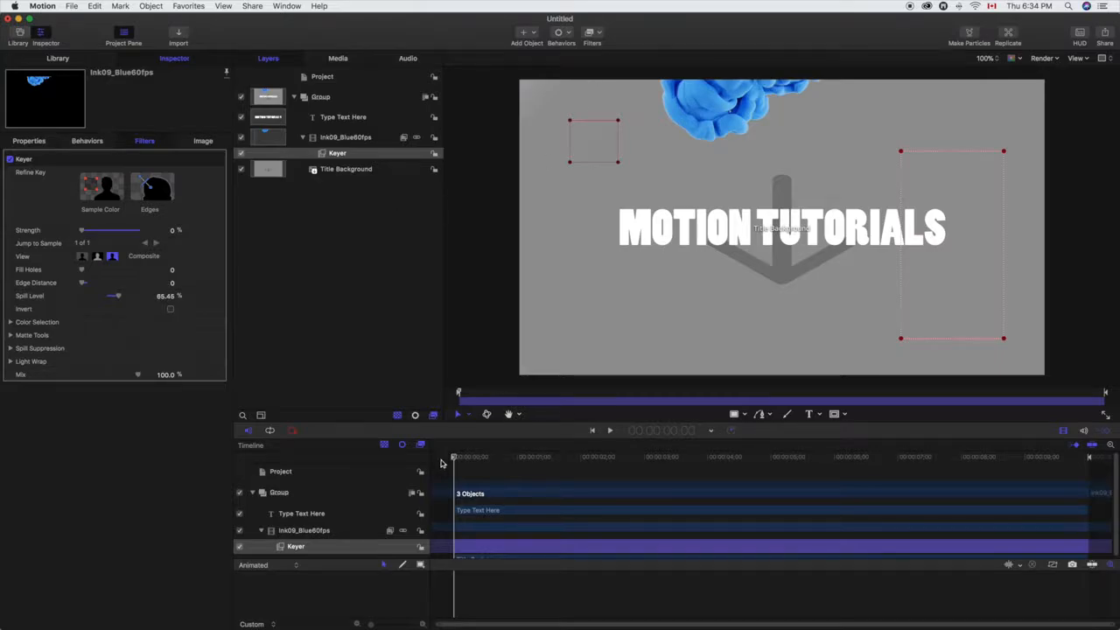
{"action": "left_click_drag", "start_coordinate": [455, 457], "coordinate": [724, 457]}
{"action": "mouse_move", "coordinate": [802, 451]}
{"action": "left_mouse_down"}
{"action": "mouse_move", "coordinate": [1045, 455]}
{"action": "mouse_move", "coordinate": [870, 455]}
{"action": "mouse_move", "coordinate": [808, 434]}
{"action": "left_mouse_up"}
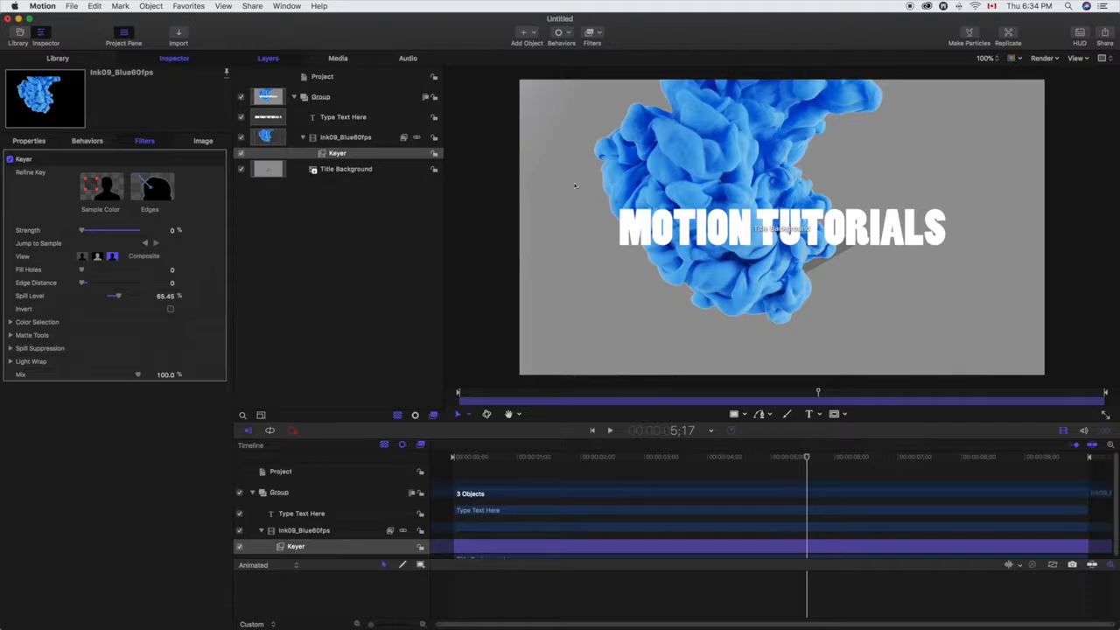
Step: Rotate the ink clip about 90° counter-clockwise and reposition it so the ink flows in from the frame's left edge, checking it near the end
{"action": "left_click", "coordinate": [336, 138]}
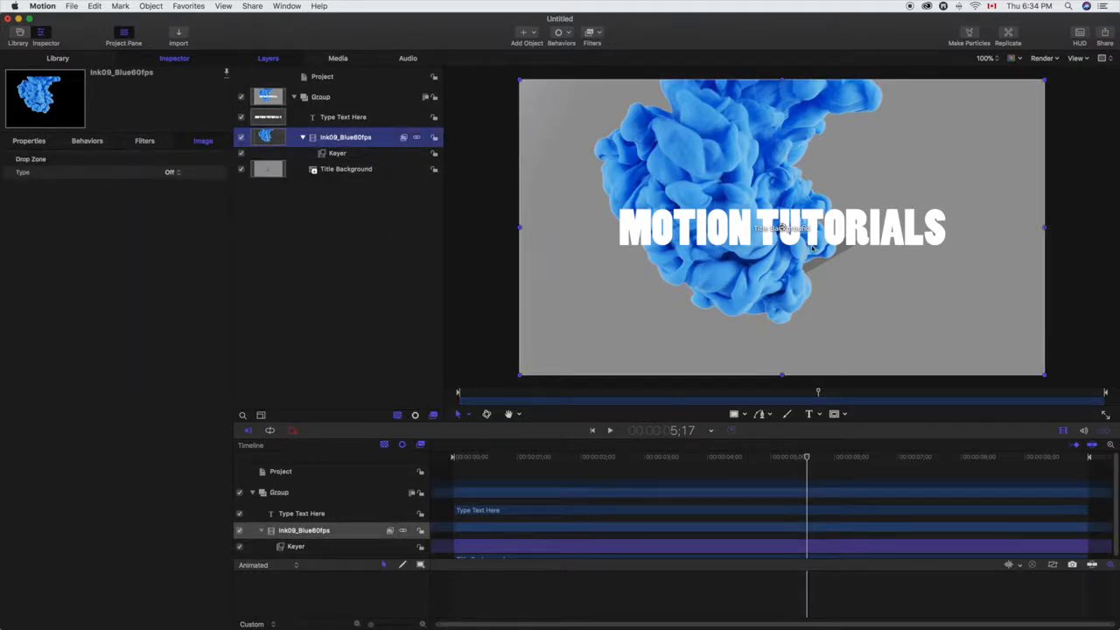
{"action": "mouse_move", "coordinate": [824, 229]}
{"action": "left_mouse_down"}
{"action": "mouse_move", "coordinate": [804, 191]}
{"action": "mouse_move", "coordinate": [778, 185]}
{"action": "mouse_move", "coordinate": [778, 196]}
{"action": "mouse_move", "coordinate": [789, 184]}
{"action": "mouse_move", "coordinate": [783, 199]}
{"action": "left_mouse_up"}
{"action": "left_click_drag", "start_coordinate": [771, 271], "coordinate": [652, 263]}
{"action": "left_click_drag", "start_coordinate": [807, 457], "coordinate": [453, 452]}
{"action": "mouse_move", "coordinate": [539, 267]}
{"action": "left_mouse_down"}
{"action": "mouse_move", "coordinate": [585, 234]}
{"action": "mouse_move", "coordinate": [578, 214]}
{"action": "left_mouse_up"}
{"action": "left_click_drag", "start_coordinate": [457, 460], "coordinate": [1069, 465]}
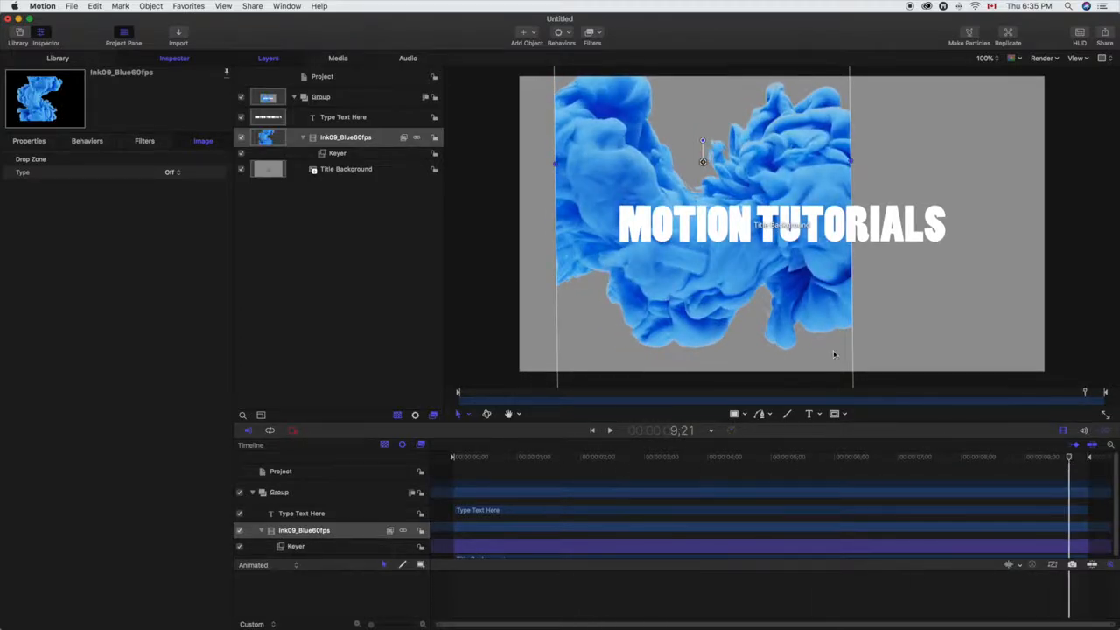
Step: Scale the ink clip up from its upper-left corner to nearly twice its size, undoing a first smaller enlargement
{"action": "scroll", "coordinate": [834, 354], "scroll_direction": "up", "scroll_amount": 5}
{"action": "scroll", "coordinate": [833, 354], "scroll_direction": "up", "scroll_amount": 12}
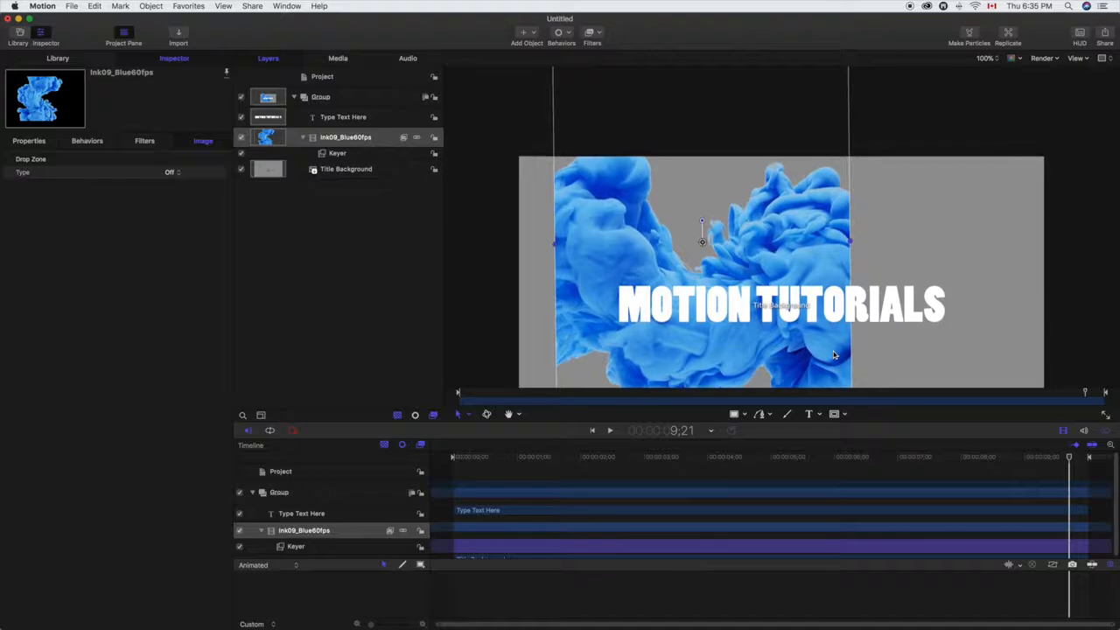
{"action": "scroll", "coordinate": [835, 354], "scroll_direction": "up", "scroll_amount": 3}
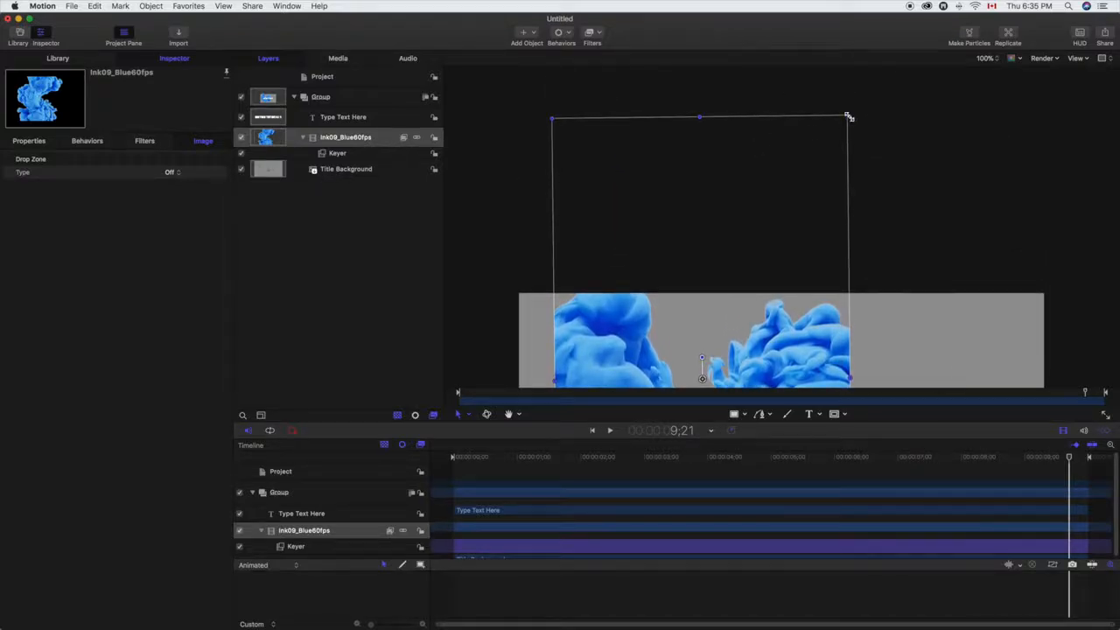
{"action": "scroll", "coordinate": [823, 283], "scroll_direction": "down", "scroll_amount": 2}
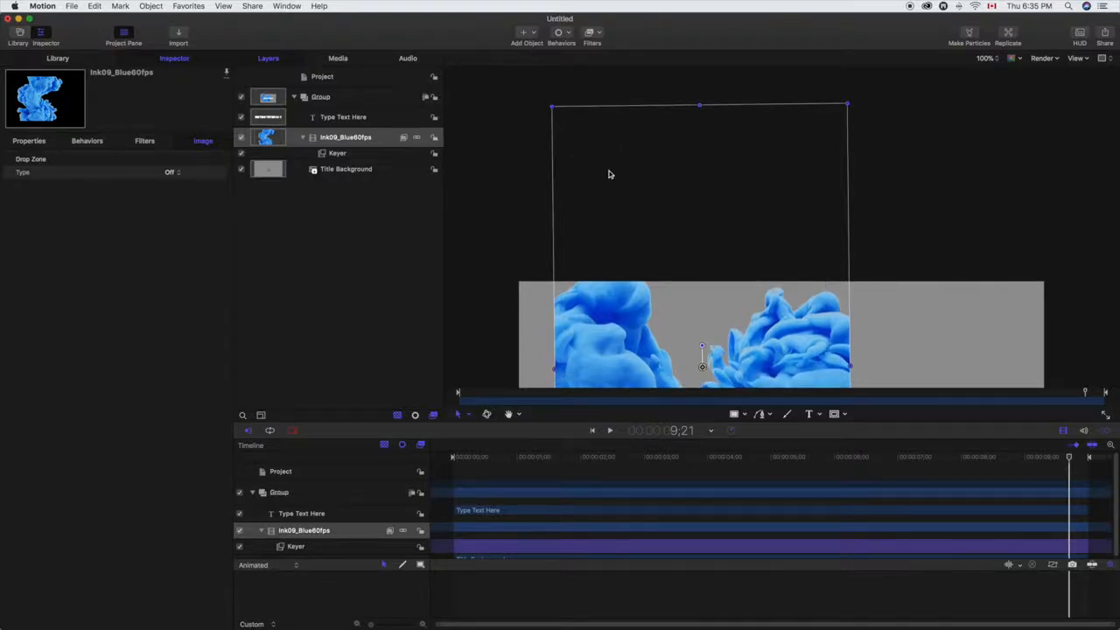
{"action": "scroll", "coordinate": [623, 199], "scroll_direction": "down", "scroll_amount": 1}
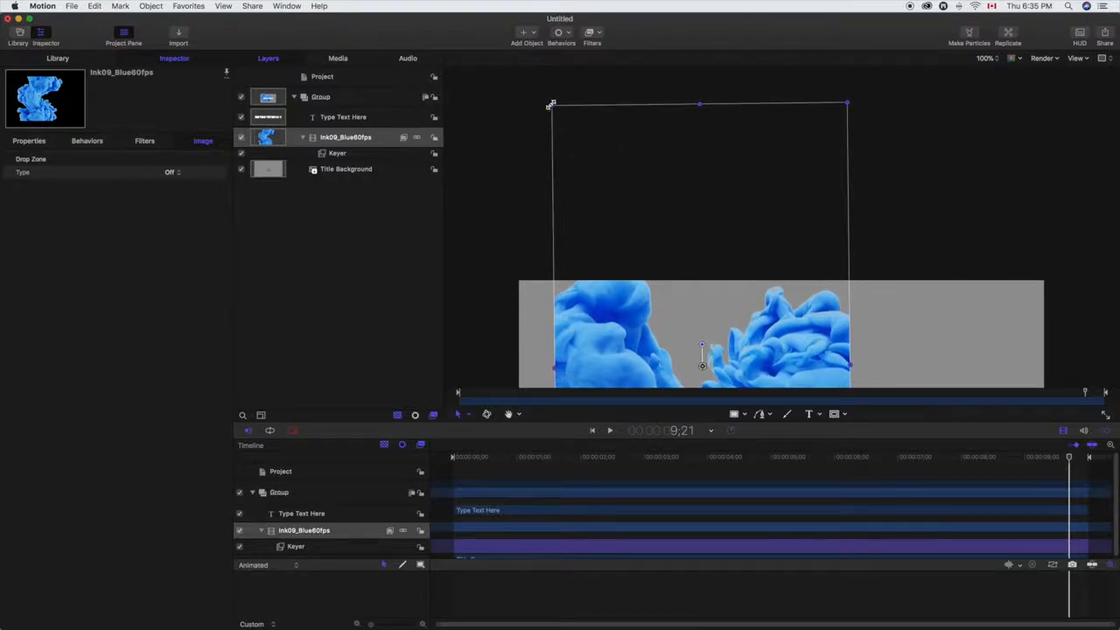
{"action": "left_click_drag", "start_coordinate": [553, 106], "coordinate": [440, 33]}
{"action": "key", "text": "super+z"}
{"action": "mouse_move", "coordinate": [552, 106]}
{"action": "left_mouse_down"}
{"action": "mouse_move", "coordinate": [469, 44]}
{"action": "mouse_move", "coordinate": [309, 3]}
{"action": "left_mouse_up"}
{"action": "scroll", "coordinate": [595, 214], "scroll_direction": "down", "scroll_amount": 1}
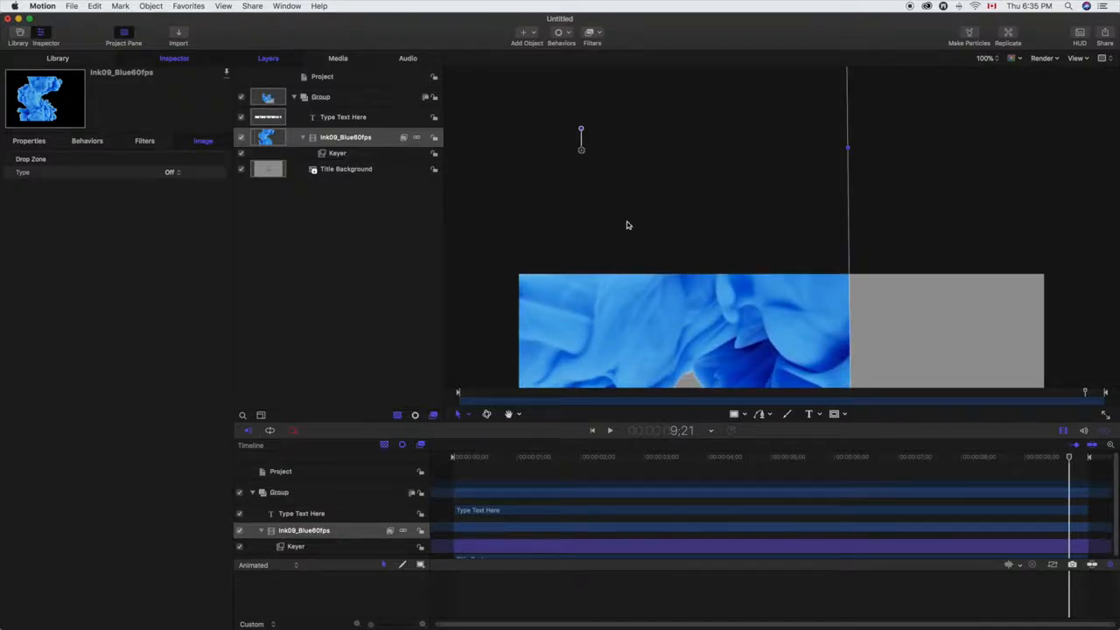
{"action": "scroll", "coordinate": [627, 225], "scroll_direction": "down", "scroll_amount": 10}
{"action": "scroll", "coordinate": [635, 237], "scroll_direction": "down", "scroll_amount": 6}
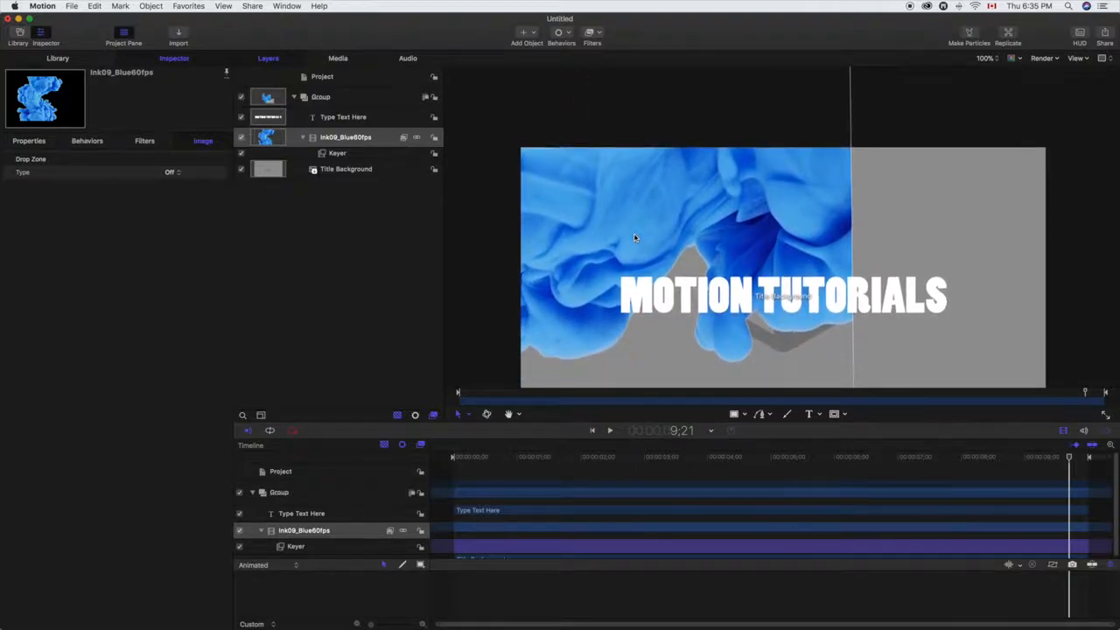
{"action": "scroll", "coordinate": [635, 237], "scroll_direction": "down", "scroll_amount": 8}
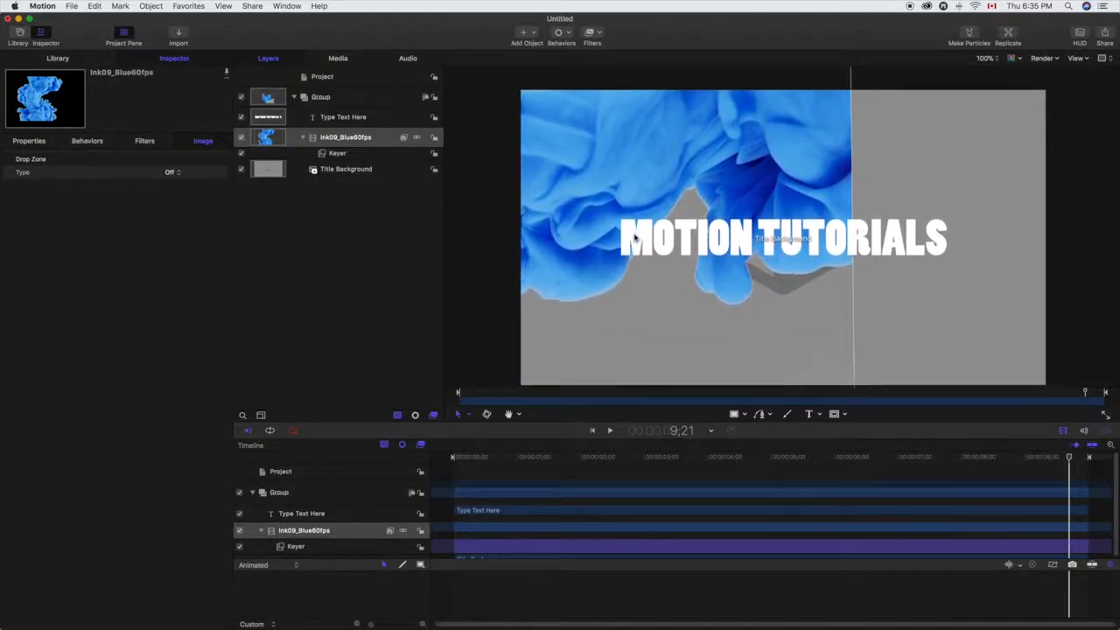
Step: Reposition the enlarged ink clip so the ink starts just outside the title and spreads across it, checking by scrubbing the timeline
{"action": "left_click_drag", "start_coordinate": [636, 237], "coordinate": [720, 266]}
{"action": "mouse_move", "coordinate": [1074, 462]}
{"action": "left_mouse_down"}
{"action": "mouse_move", "coordinate": [1099, 464]}
{"action": "mouse_move", "coordinate": [454, 460]}
{"action": "left_mouse_up"}
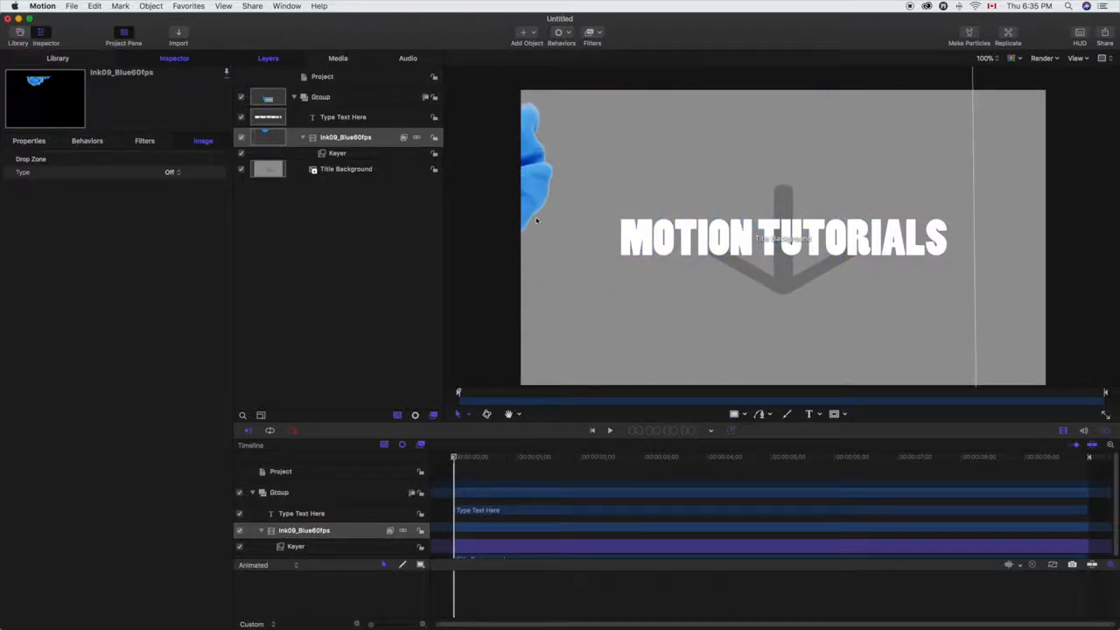
{"action": "left_click_drag", "start_coordinate": [544, 185], "coordinate": [608, 221]}
{"action": "mouse_move", "coordinate": [460, 463]}
{"action": "left_mouse_down"}
{"action": "mouse_move", "coordinate": [875, 475]}
{"action": "mouse_move", "coordinate": [1090, 496]}
{"action": "left_mouse_up"}
{"action": "left_click_drag", "start_coordinate": [716, 480], "coordinate": [434, 473]}
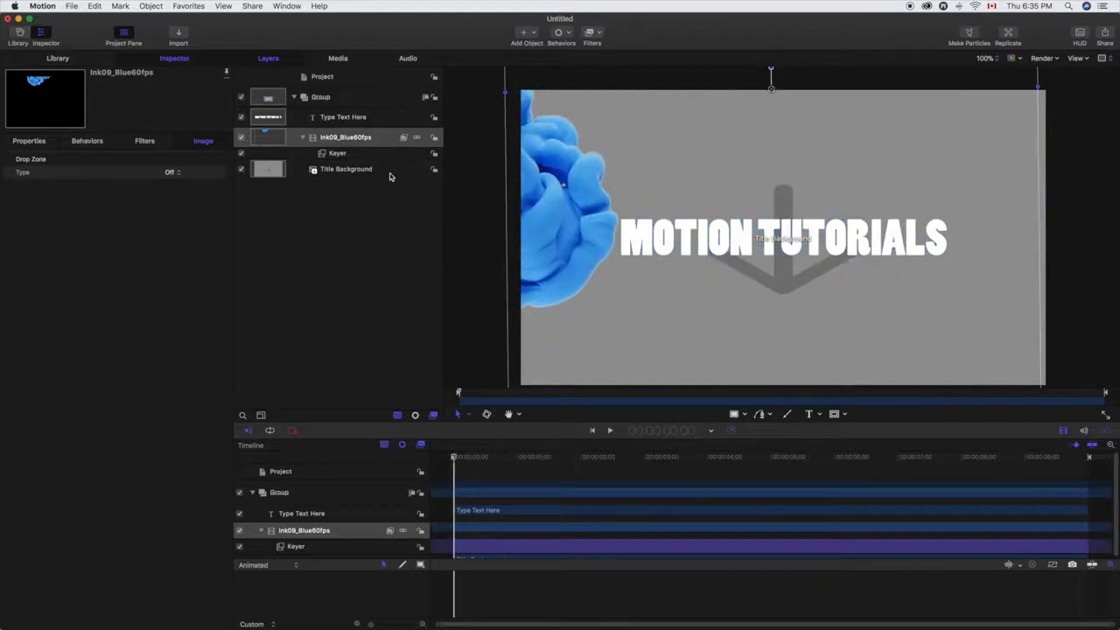
Step: Add an image mask to the ink clip and assign the title text layer as its mask source
{"action": "left_click", "coordinate": [346, 140]}
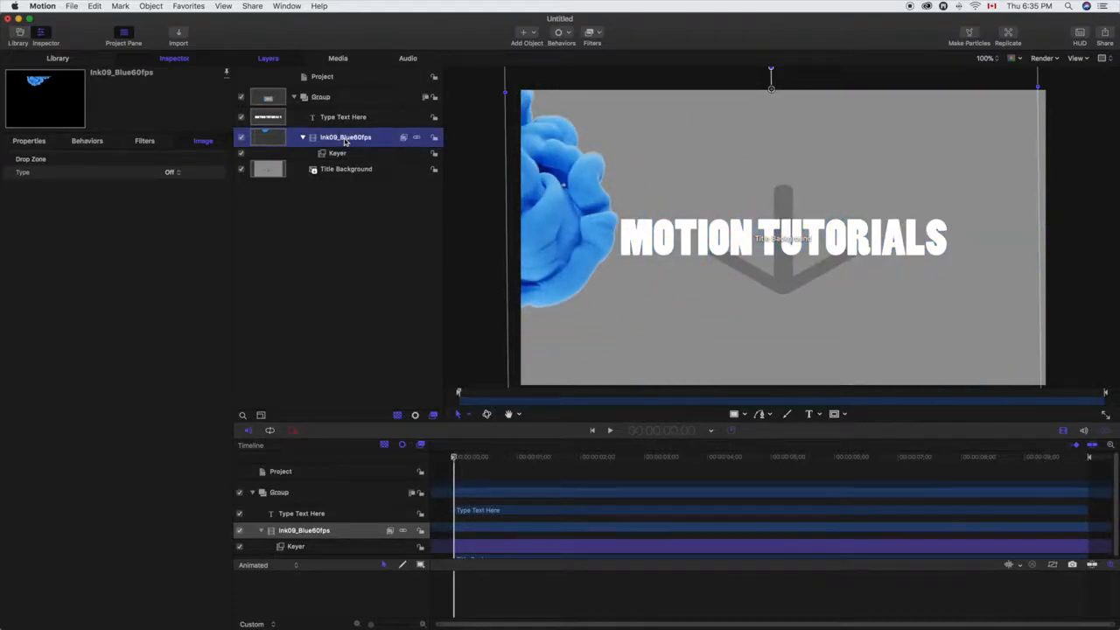
{"action": "right_click", "coordinate": [346, 142]}
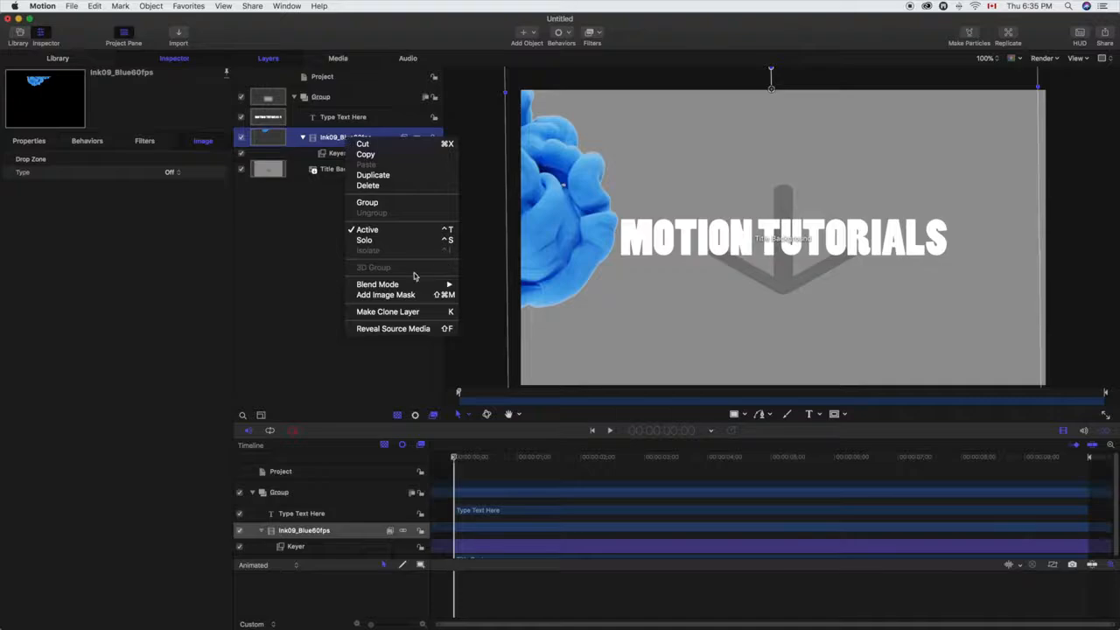
{"action": "left_click", "coordinate": [386, 295]}
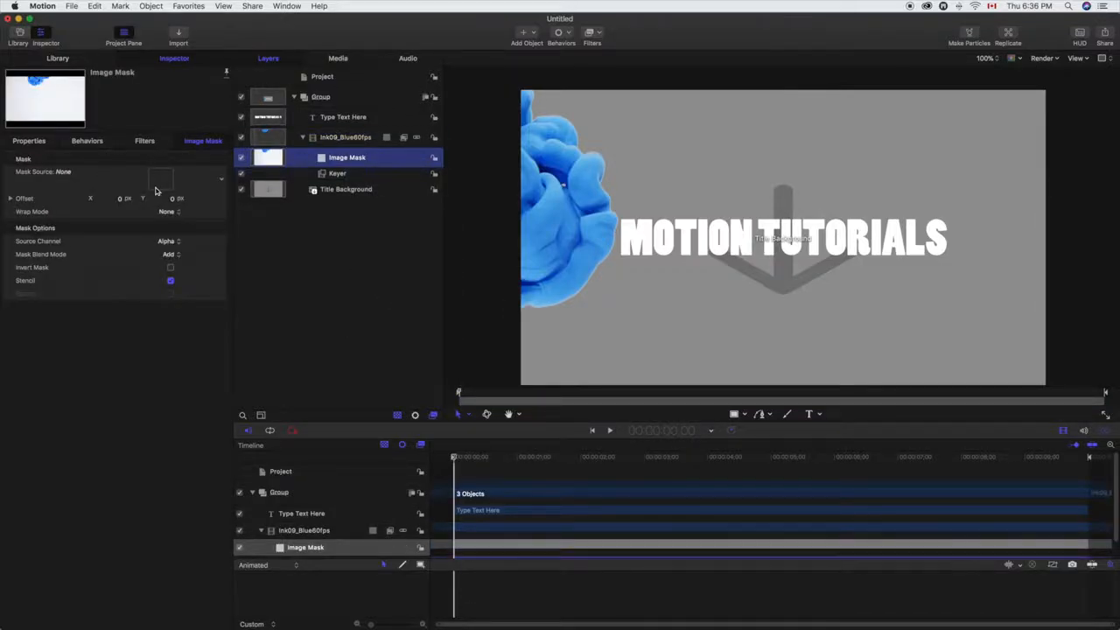
{"action": "left_click_drag", "start_coordinate": [341, 121], "coordinate": [166, 181]}
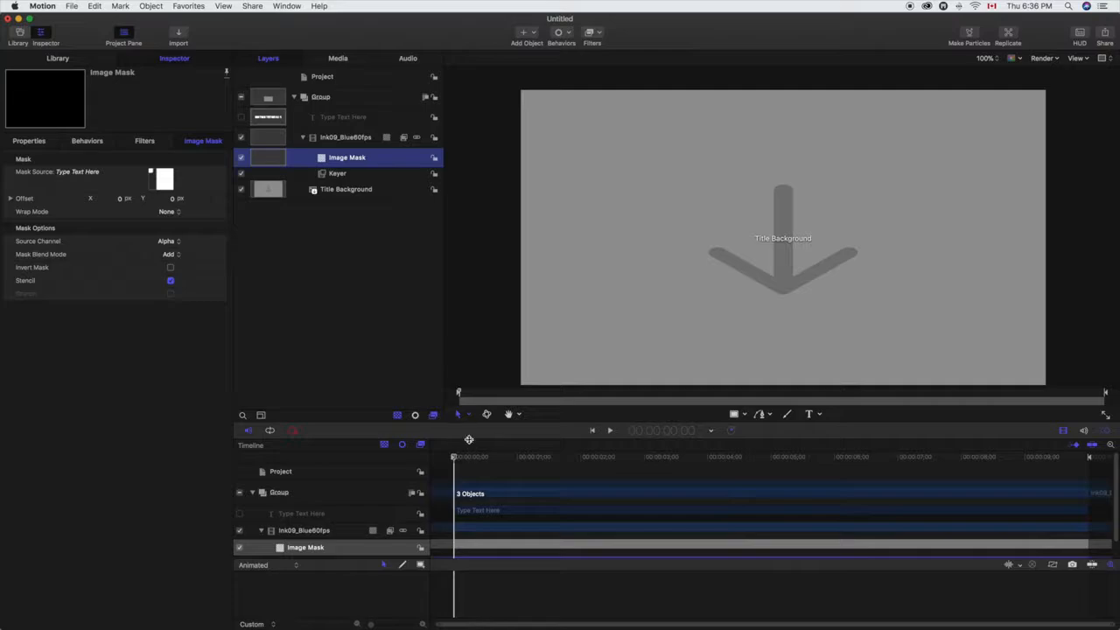
Step: Scrub through the ink reveal inside the title, return to the start and hide the Title Background layer
{"action": "left_click_drag", "start_coordinate": [455, 460], "coordinate": [685, 480]}
{"action": "left_click_drag", "start_coordinate": [706, 481], "coordinate": [449, 464]}
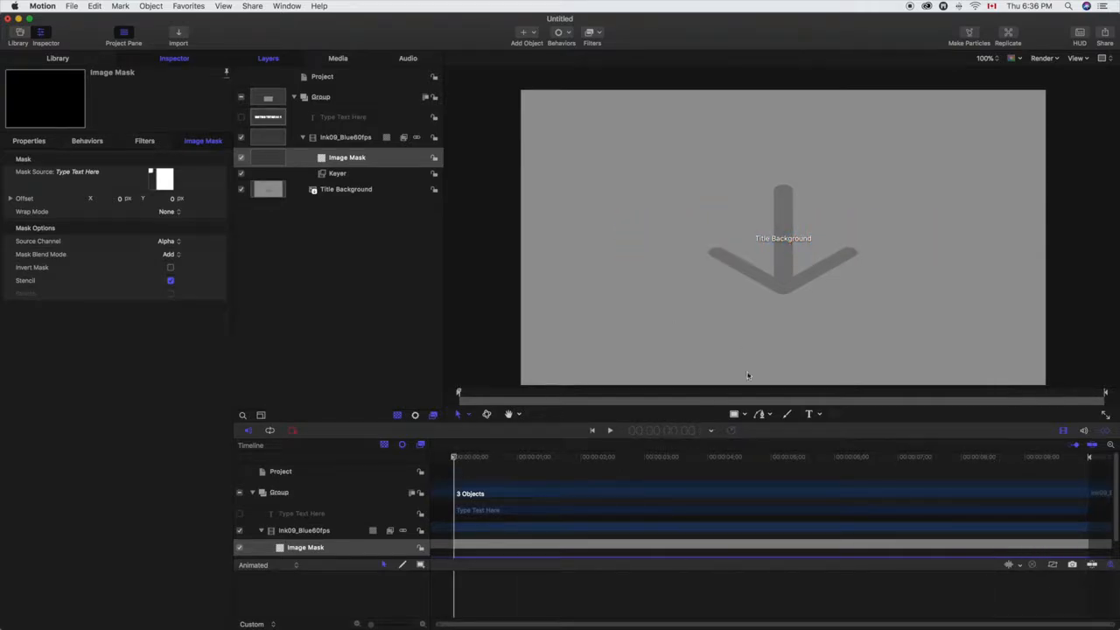
{"action": "left_click", "coordinate": [241, 189]}
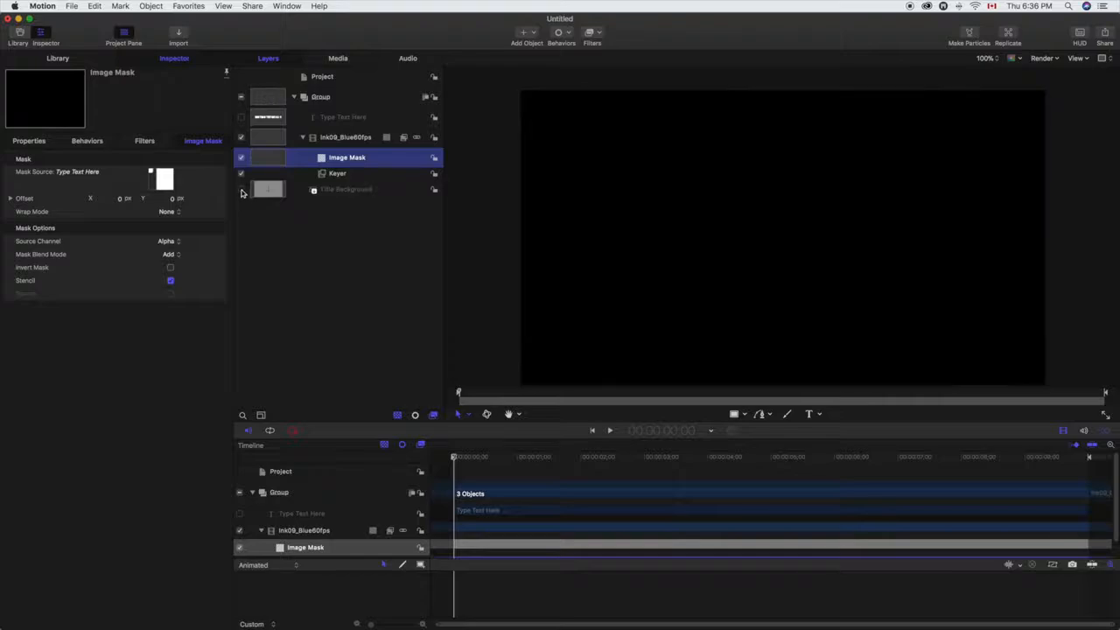